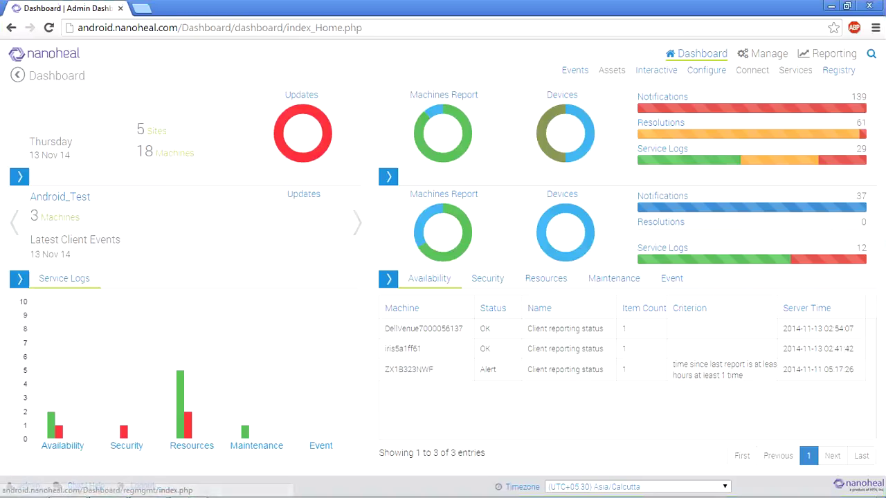
Select the android_Incident site from the Sites search and open its Interactive page
{"action": "left_click", "coordinate": [871, 53]}
{"action": "left_click", "coordinate": [738, 123]}
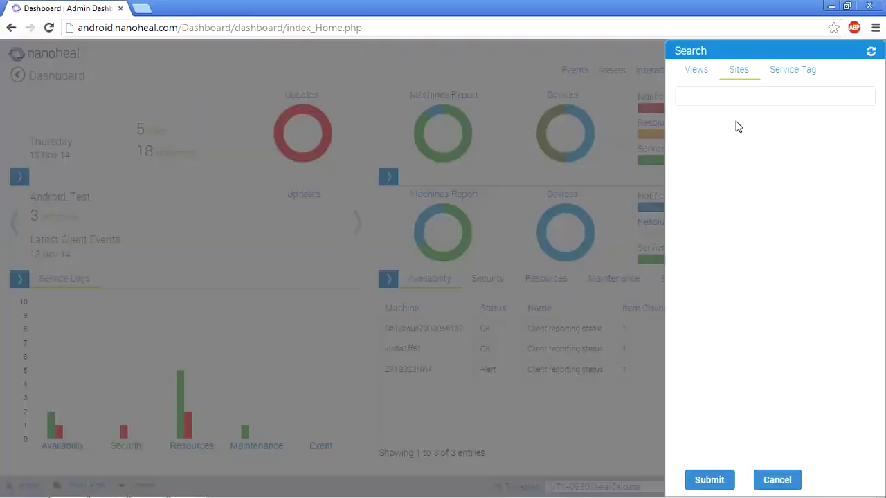
{"action": "left_click", "coordinate": [730, 214]}
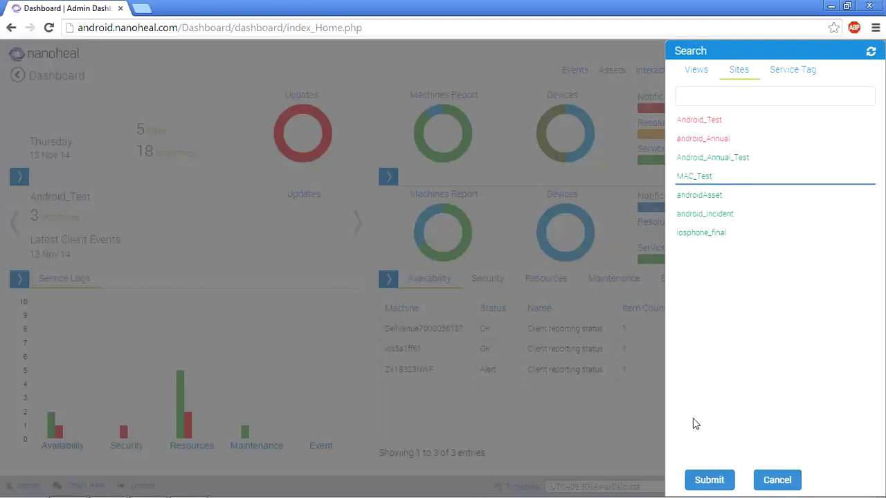
{"action": "left_click", "coordinate": [699, 485]}
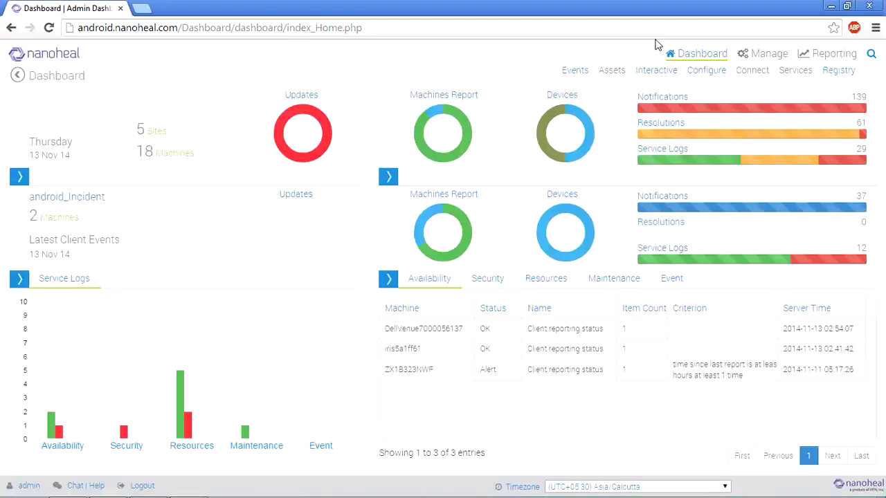
{"action": "left_click", "coordinate": [654, 72]}
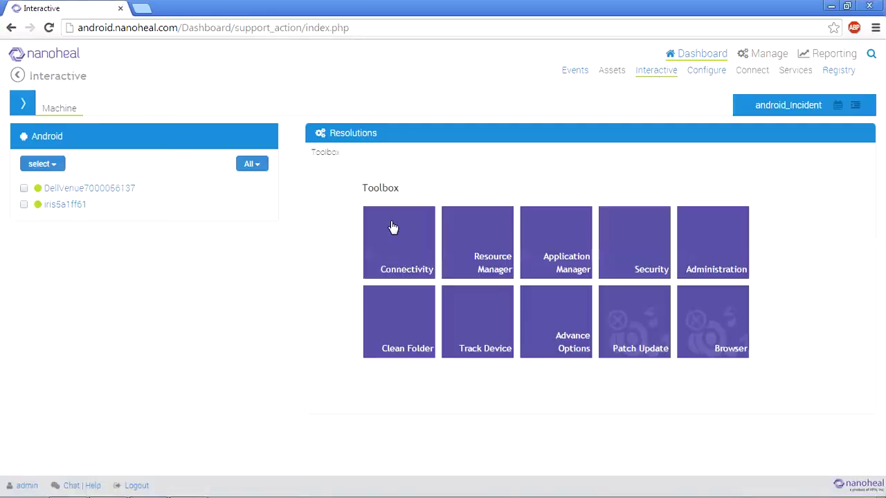
View the Connectivity and Resource Manager resolutions, then open the Application Manager category
{"action": "left_click", "coordinate": [393, 229]}
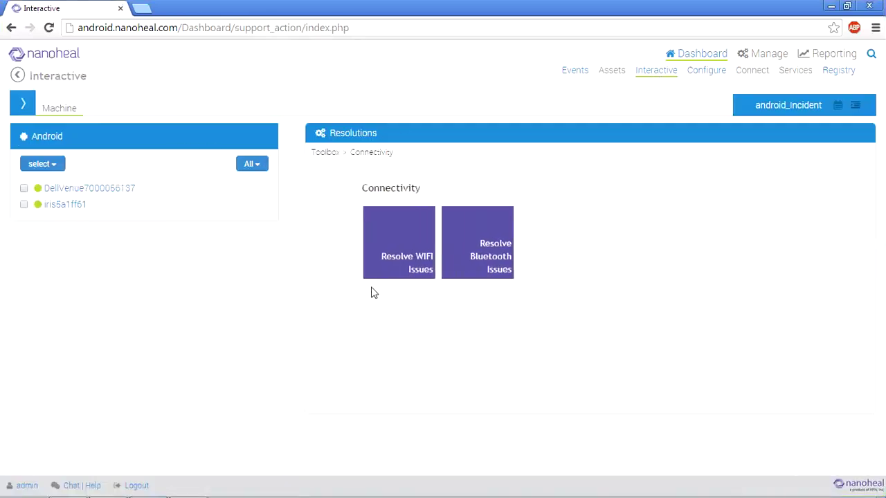
{"action": "left_click", "coordinate": [415, 277]}
{"action": "left_click", "coordinate": [316, 152]}
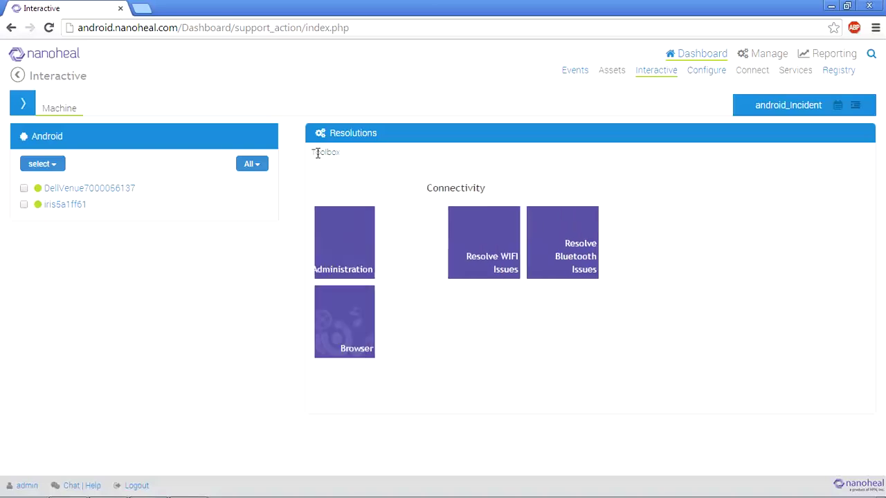
{"action": "left_click", "coordinate": [475, 260]}
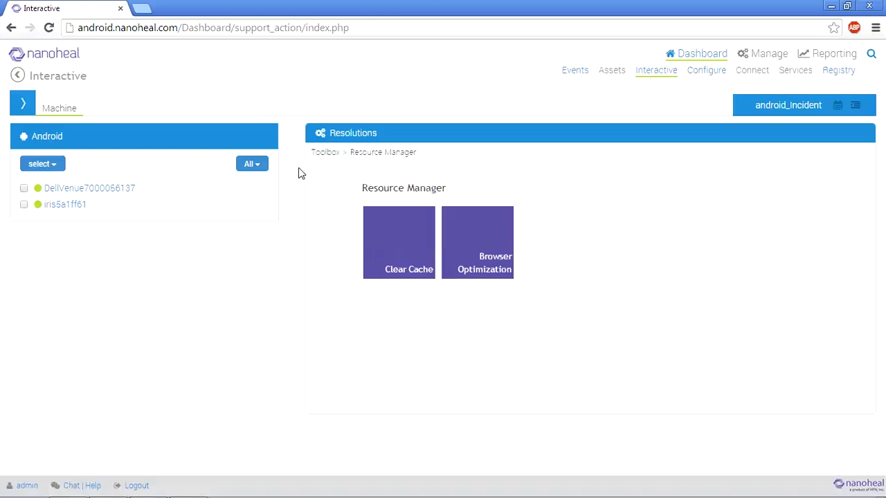
{"action": "left_click", "coordinate": [315, 153]}
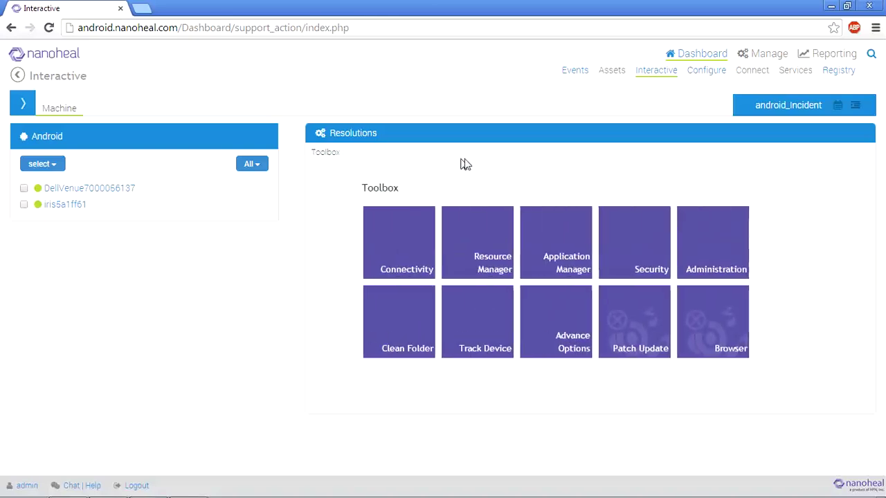
{"action": "left_click", "coordinate": [563, 222]}
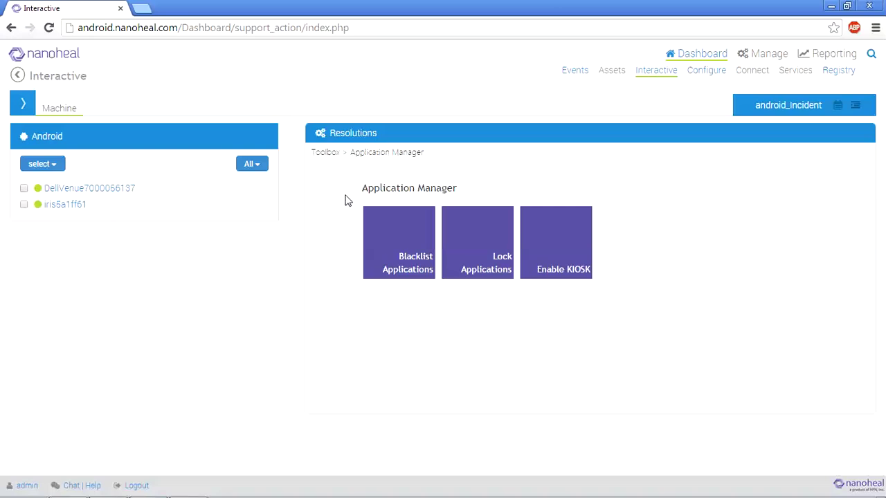
View the Security, Administration and Track Device resolutions, returning to the Toolbox between each
{"action": "left_click", "coordinate": [332, 153]}
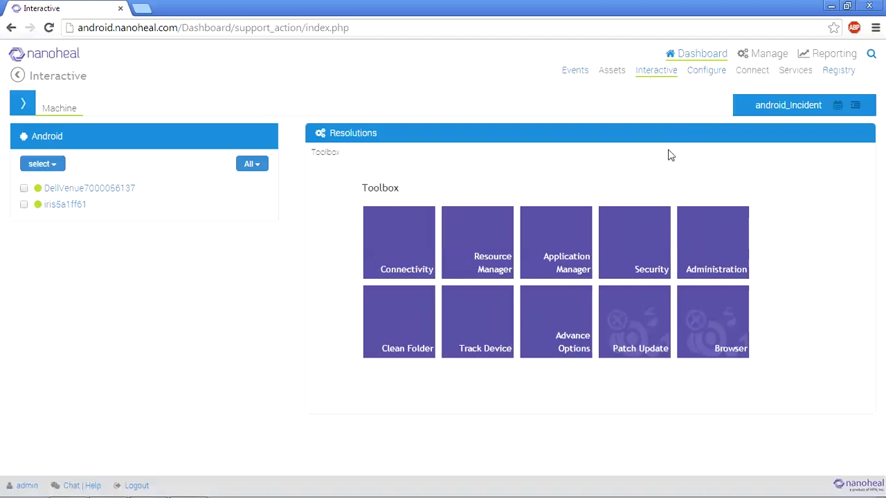
{"action": "left_click", "coordinate": [630, 245]}
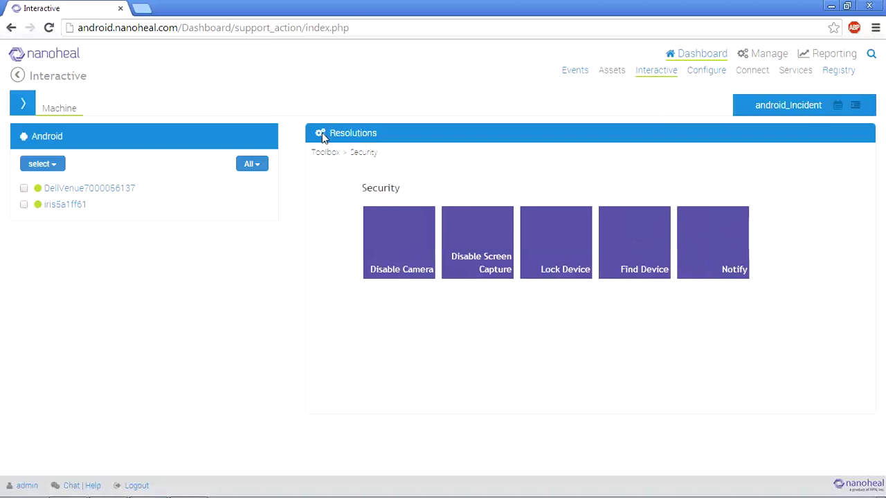
{"action": "left_click", "coordinate": [322, 153]}
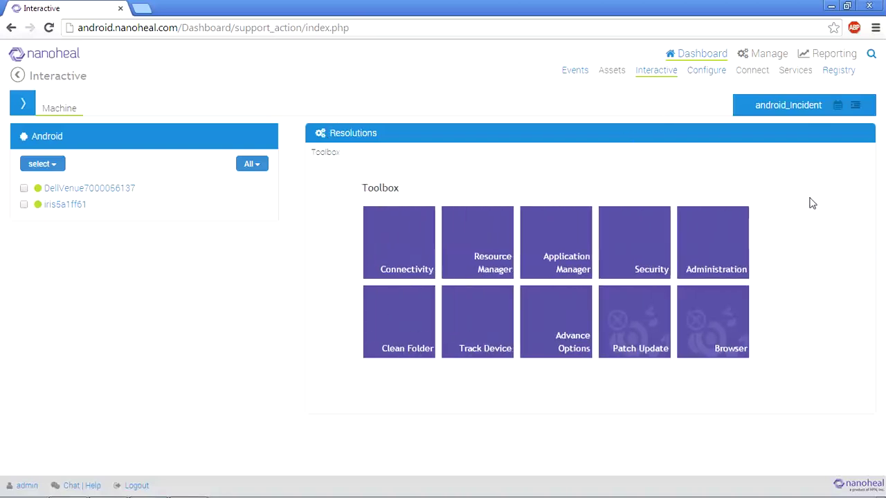
{"action": "left_click", "coordinate": [725, 243]}
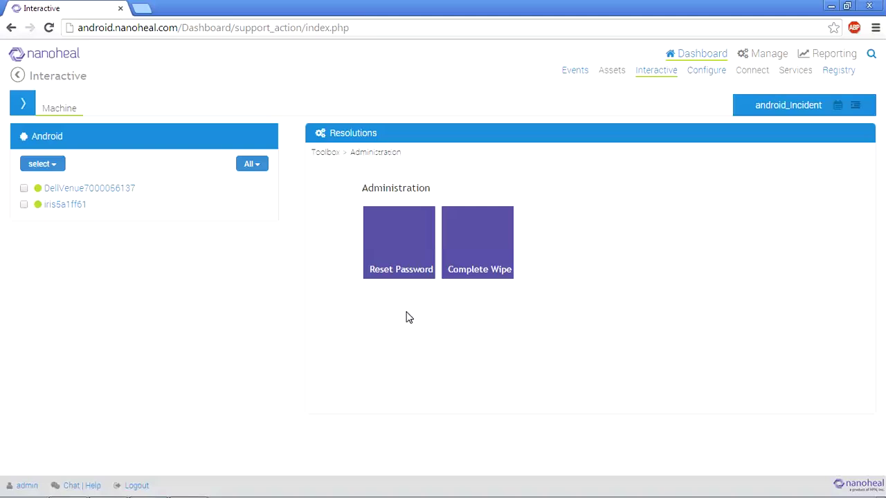
{"action": "left_click", "coordinate": [325, 156]}
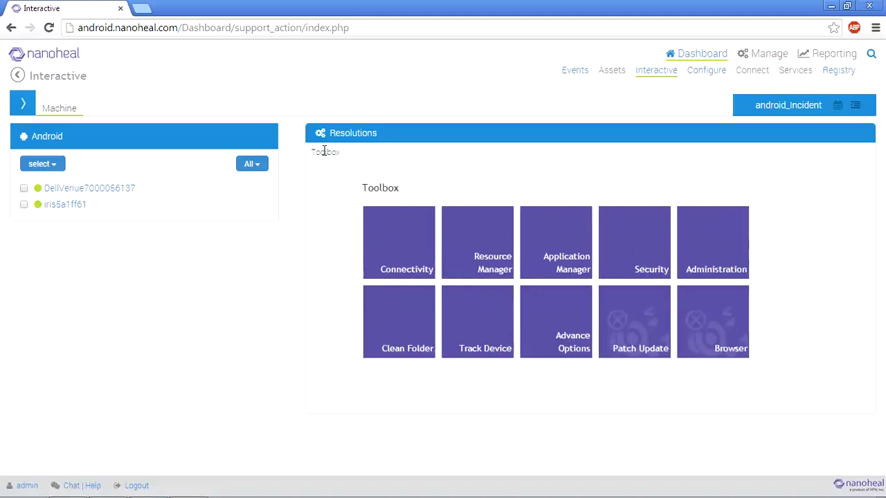
{"action": "left_click", "coordinate": [471, 331]}
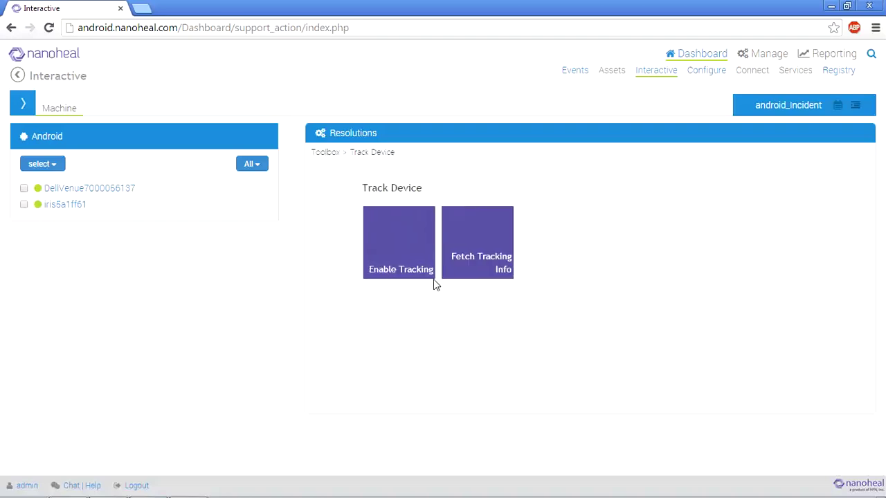
{"action": "left_click", "coordinate": [321, 153]}
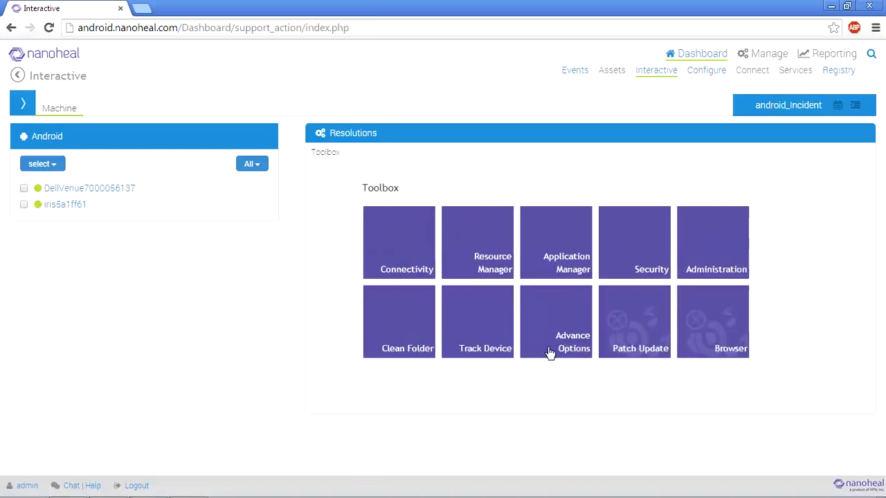
View the Advance Options resolutions, then go back to the full Toolbox
{"action": "left_click", "coordinate": [549, 353]}
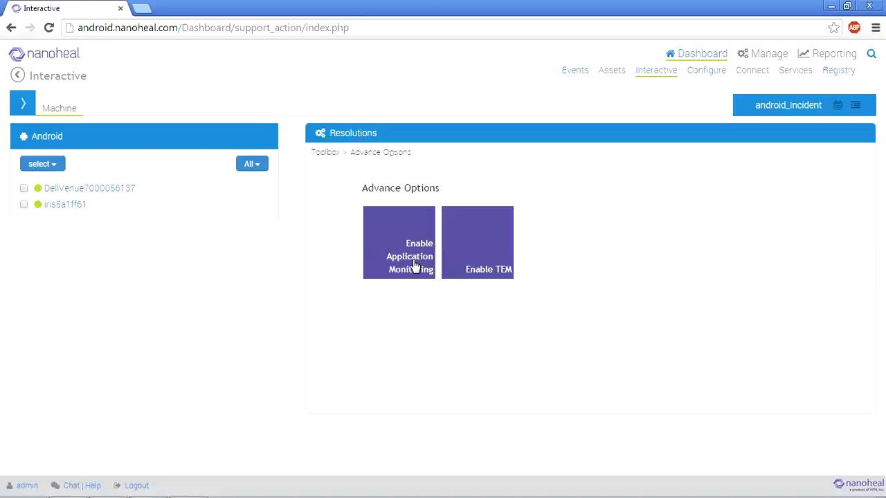
{"action": "left_click", "coordinate": [320, 155]}
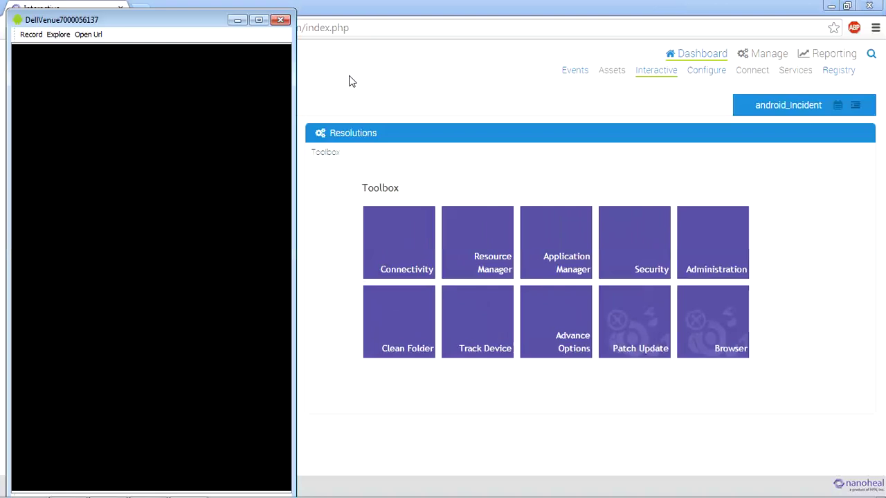
Restore the browser, place it right of the DellVenue device view, and enlarge it
{"action": "double_click", "coordinate": [316, 7]}
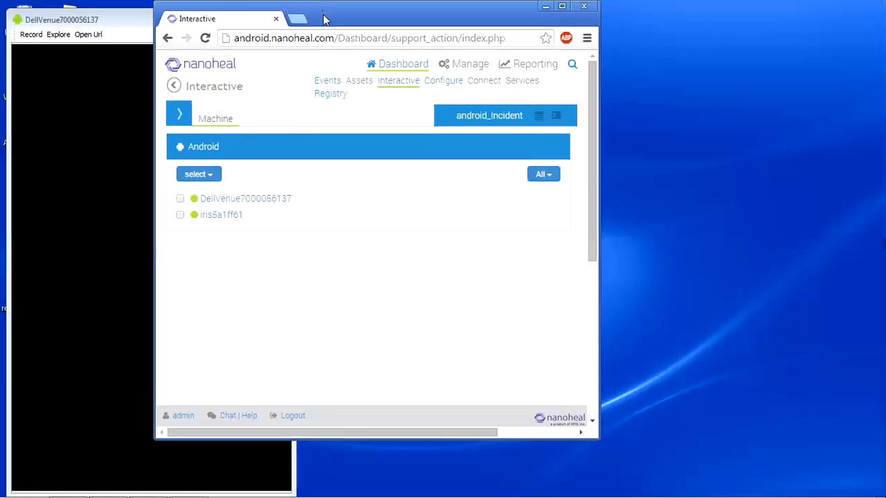
{"action": "left_click_drag", "start_coordinate": [323, 19], "coordinate": [554, 33]}
{"action": "left_click", "coordinate": [134, 22]}
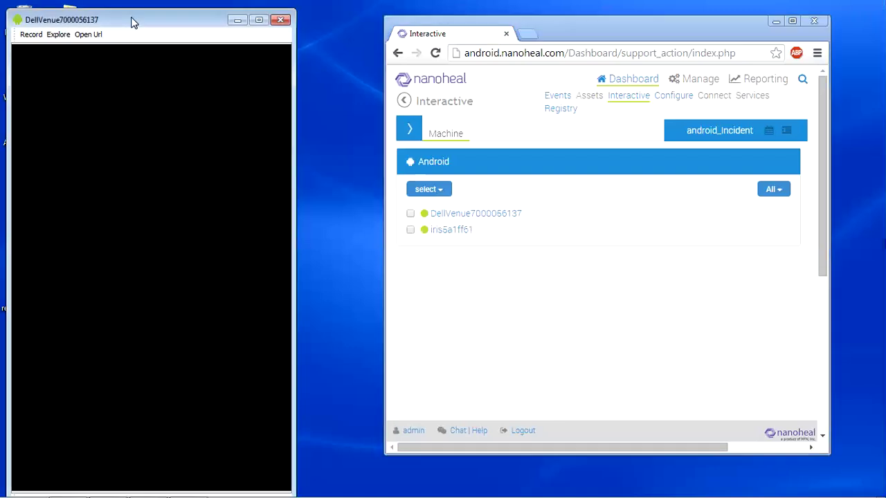
{"action": "left_click_drag", "start_coordinate": [133, 23], "coordinate": [135, 15]}
{"action": "left_click_drag", "start_coordinate": [552, 457], "coordinate": [557, 496]}
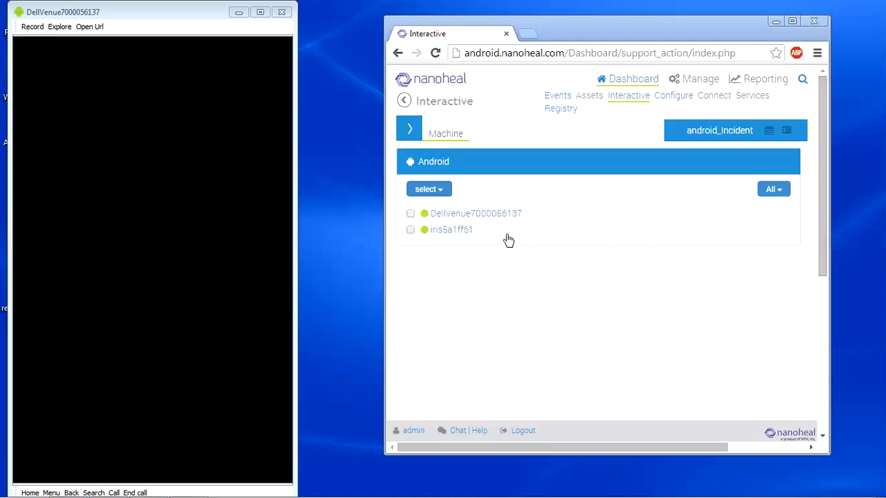
{"action": "left_click_drag", "start_coordinate": [823, 220], "coordinate": [840, 235]}
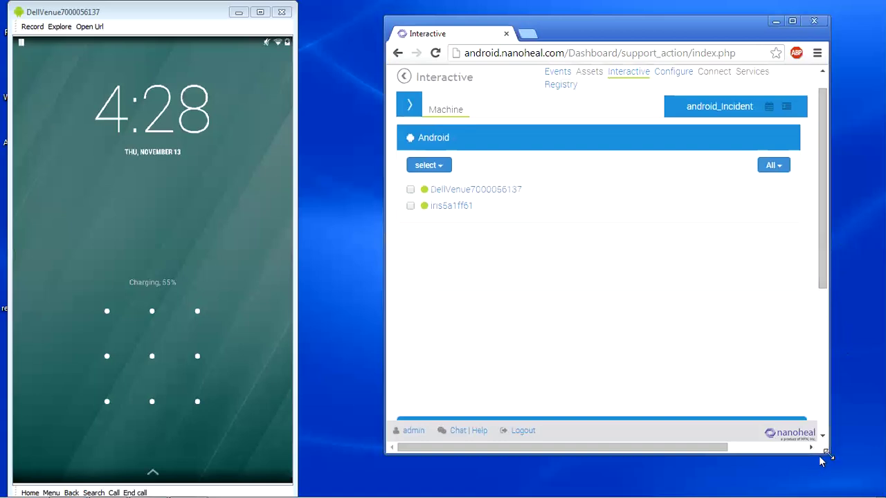
{"action": "left_click_drag", "start_coordinate": [828, 456], "coordinate": [870, 489]}
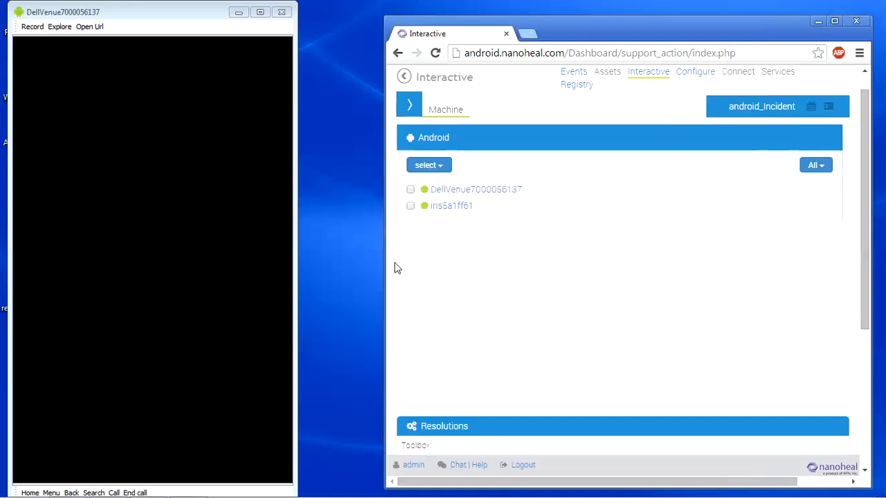
{"action": "left_click", "coordinate": [410, 189]}
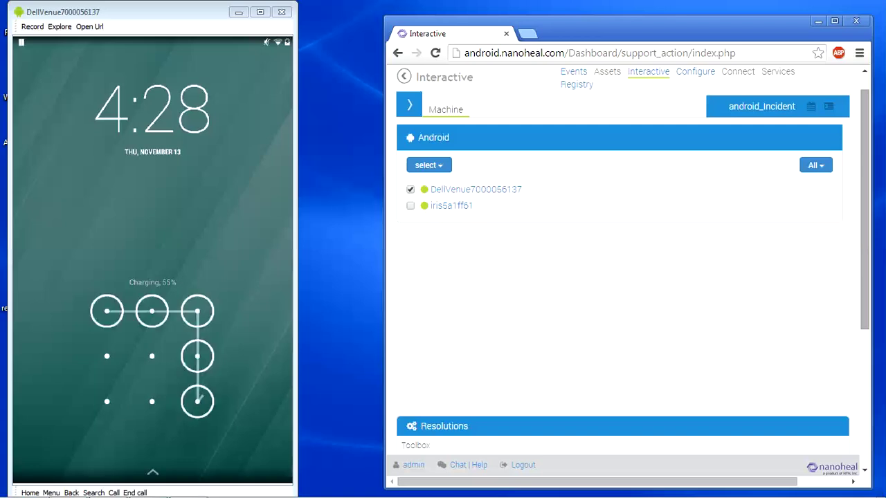
{"action": "scroll", "coordinate": [622, 263], "scroll_direction": "down", "scroll_amount": 3}
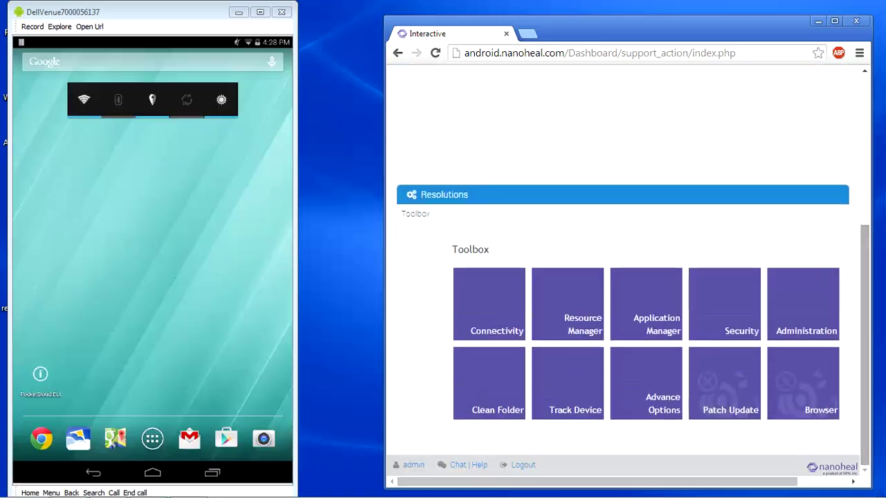
{"action": "left_click", "coordinate": [819, 289]}
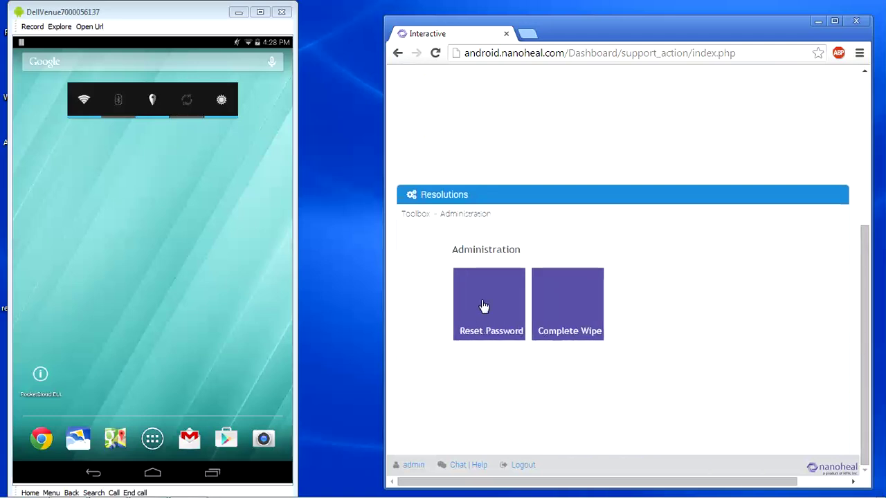
{"action": "scroll", "coordinate": [590, 182], "scroll_direction": "up", "scroll_amount": 1}
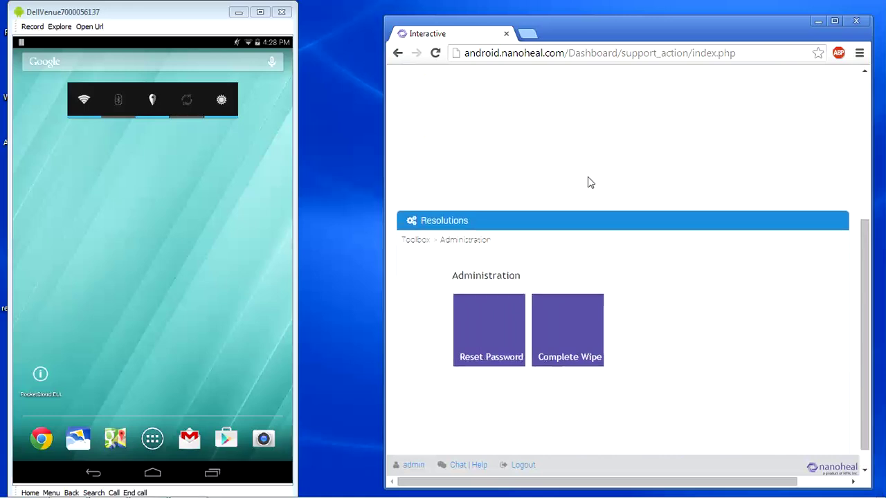